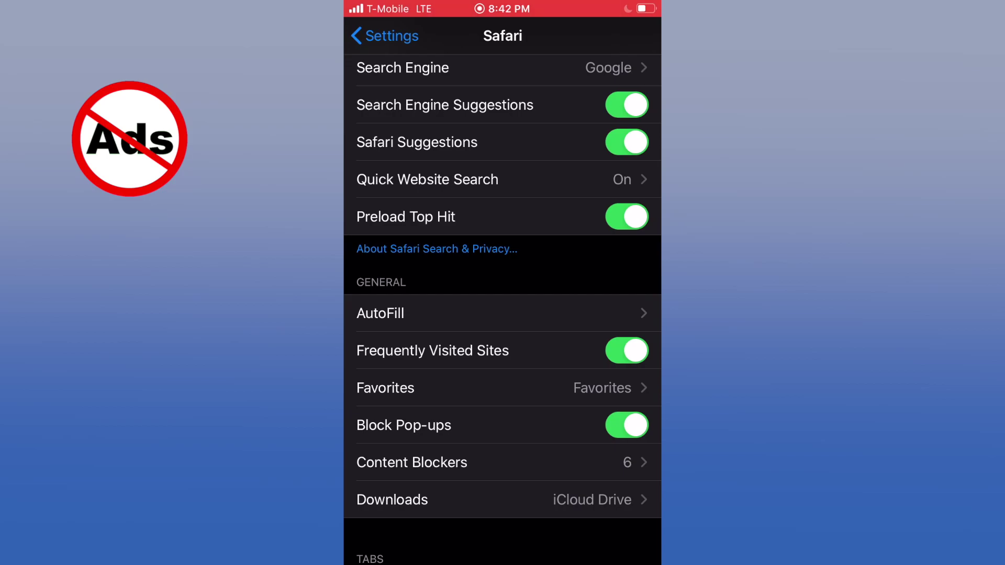
Show Safari's Content Blockers list with the six AdGuard blockers.
click(412, 463)
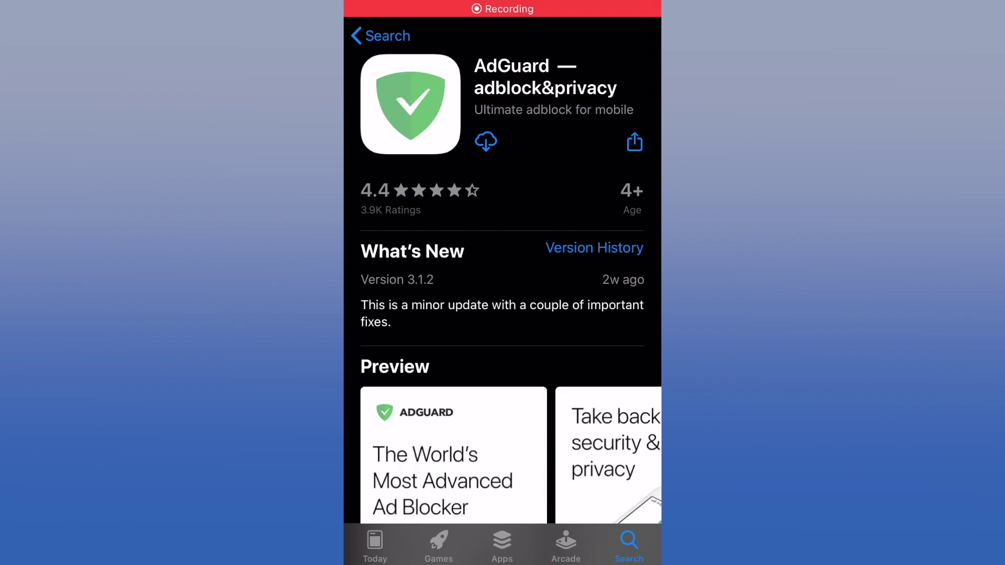
Start the AdGuard download from its App Store page and return to the home screen.
click(485, 141)
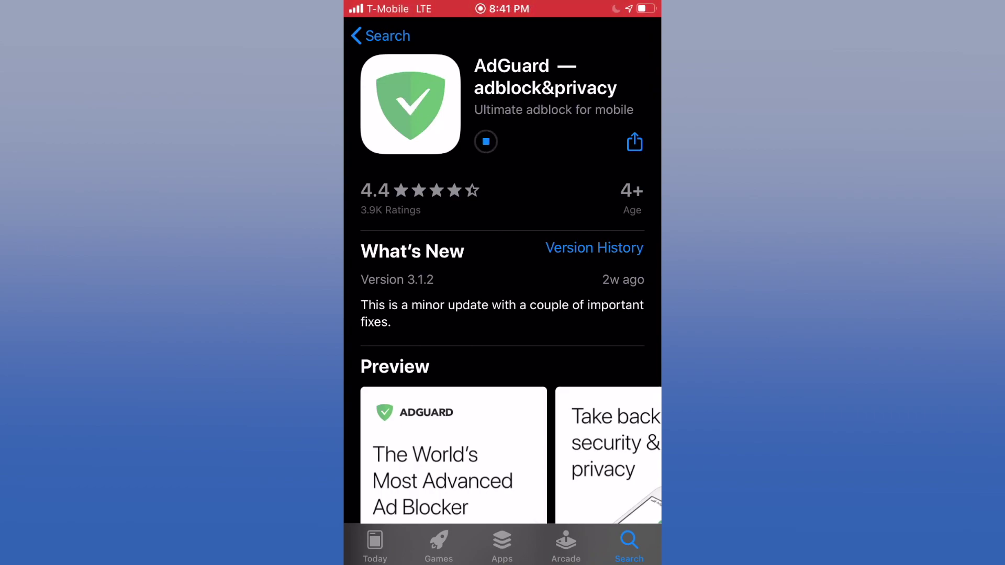
key(Home)
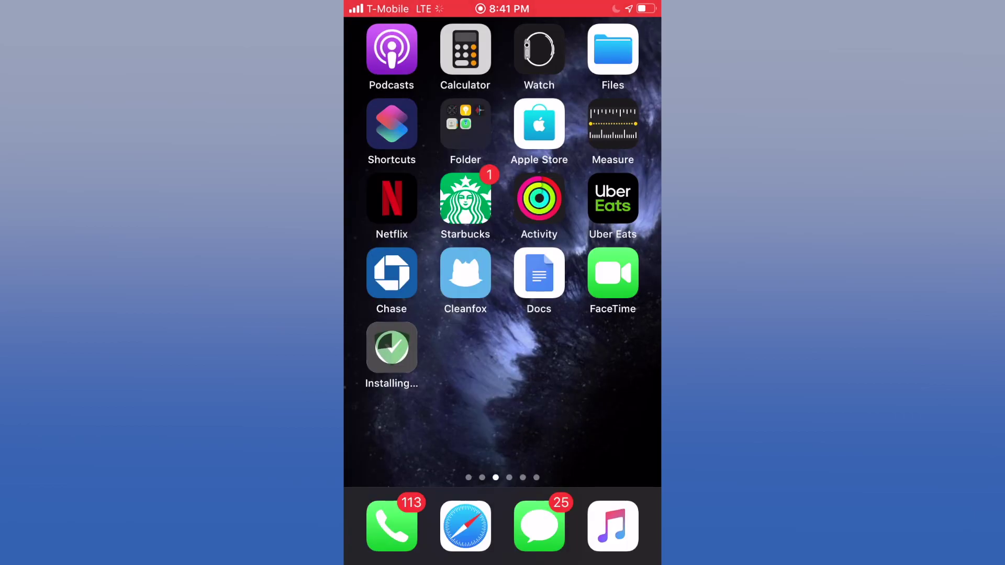
Go from the home screen to the Safari page in iOS Settings.
drag(408, 353, 613, 354)
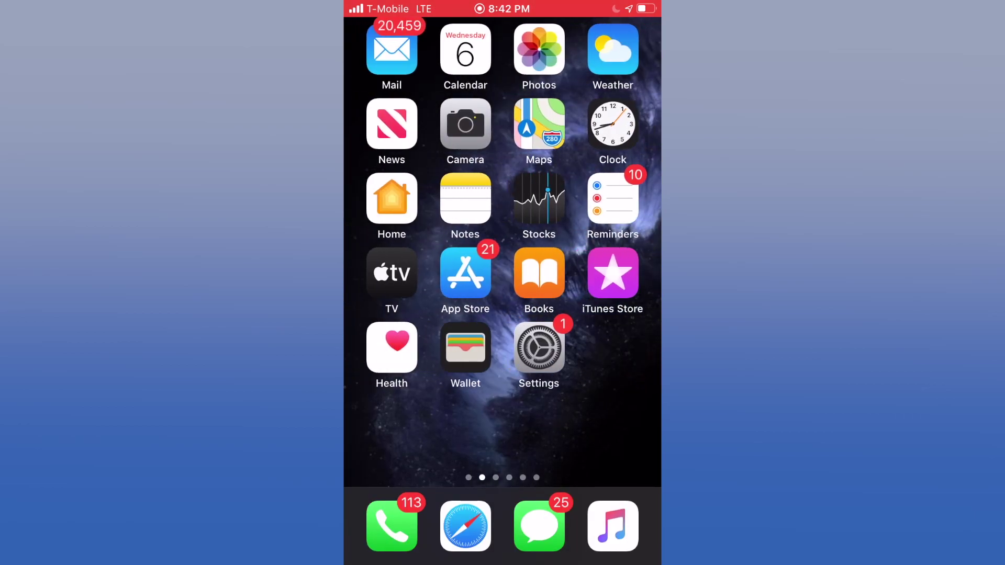
click(539, 346)
scroll(504, 314, down, 5)
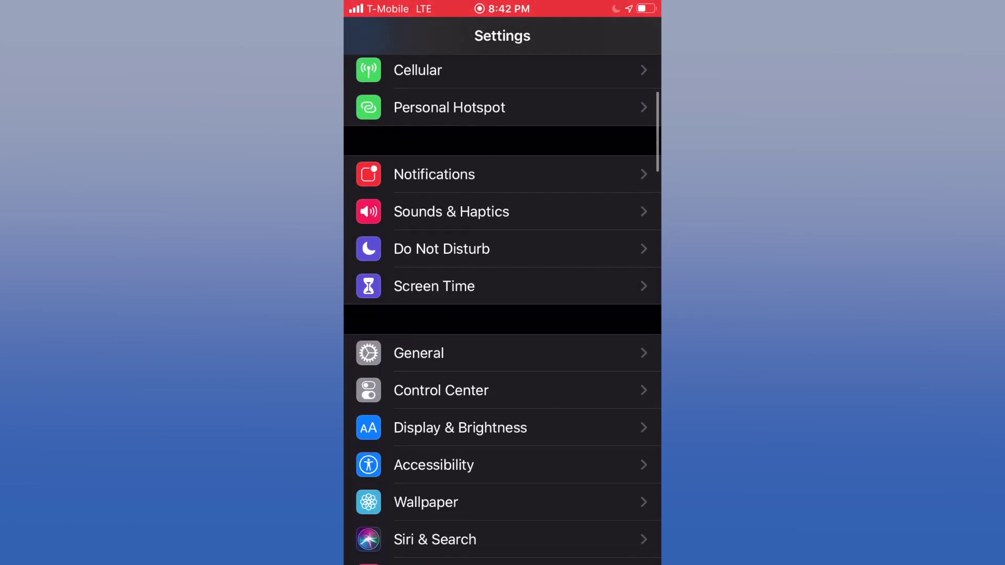
scroll(503, 314, down, 3)
scroll(503, 315, down, 3)
scroll(503, 315, down, 3)
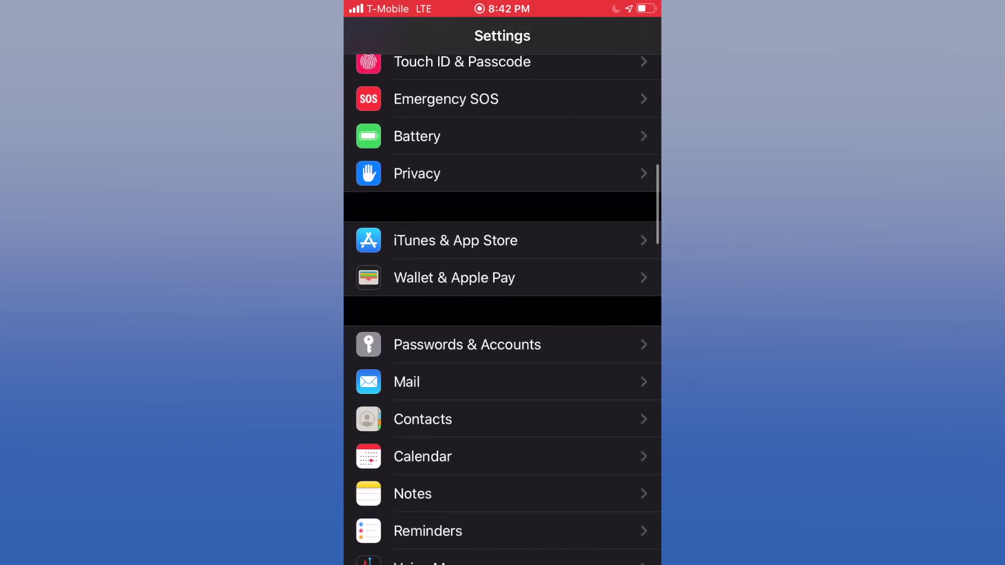
scroll(502, 314, down, 2)
scroll(503, 314, down, 2)
scroll(503, 314, down, 1)
scroll(503, 315, down, 1)
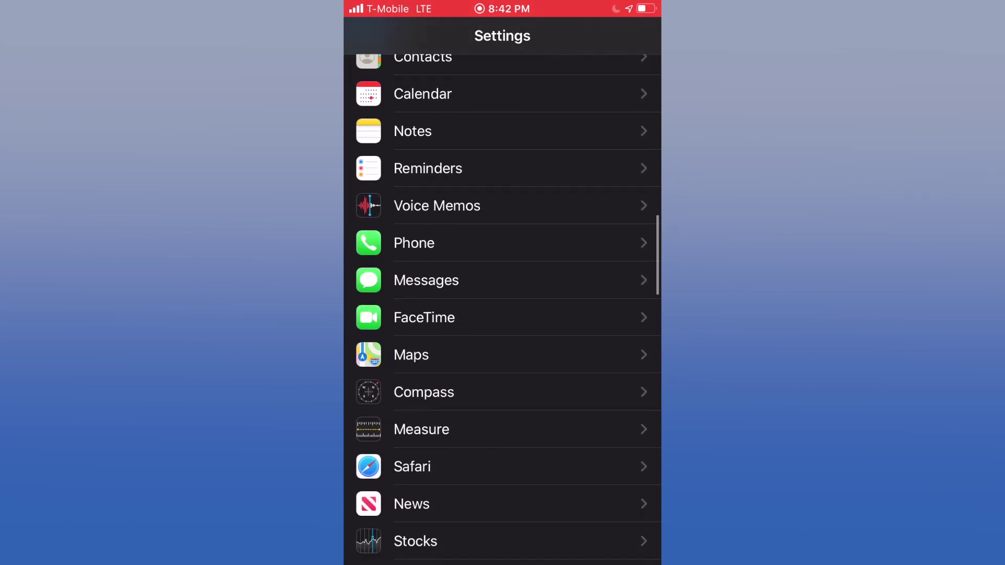
scroll(502, 315, down, 1)
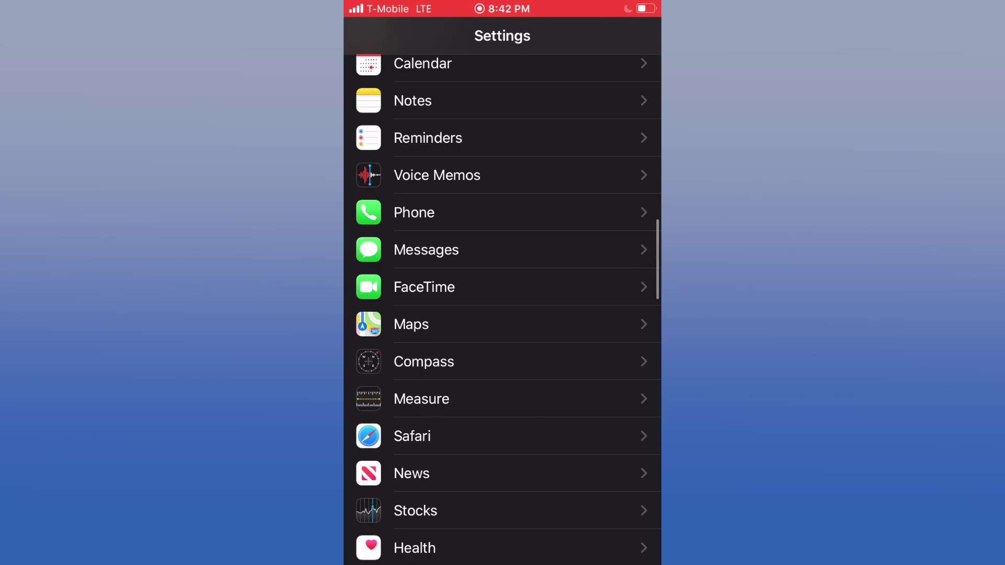
click(503, 436)
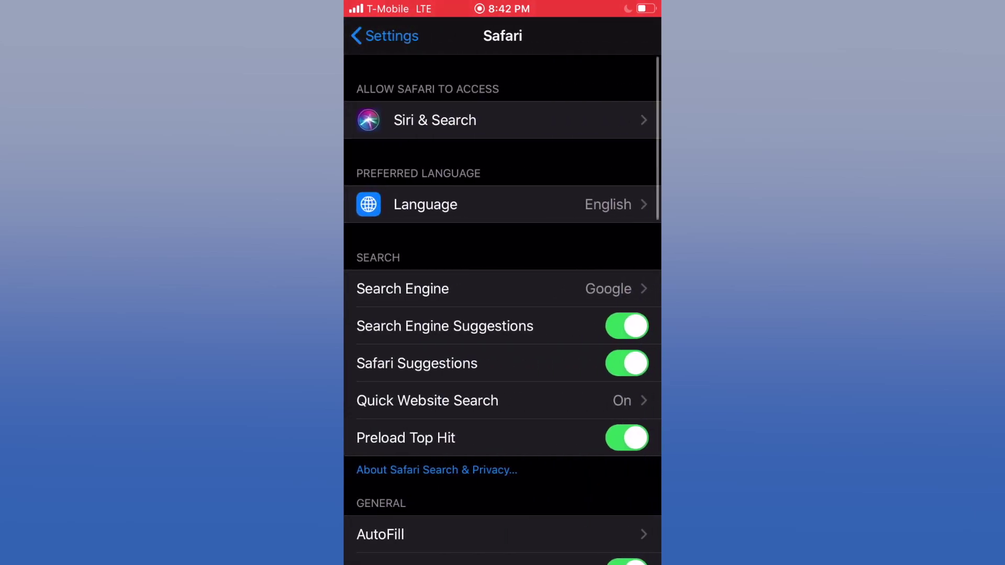
scroll(503, 315, down, 1)
scroll(502, 314, down, 2)
scroll(503, 314, down, 1)
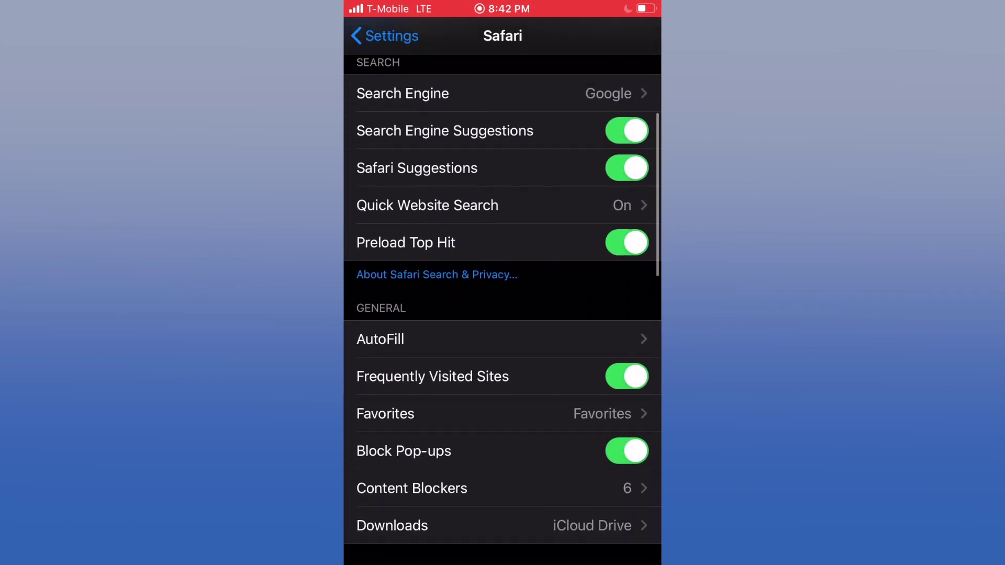
scroll(503, 314, down, 1)
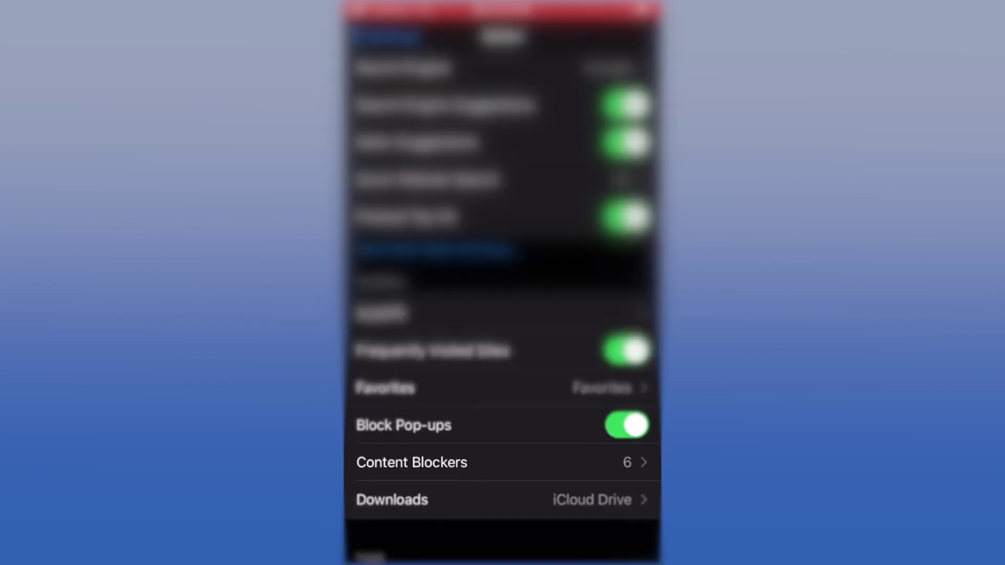
Show the Content Blockers page with all six AdGuard blockers enabled.
click(412, 463)
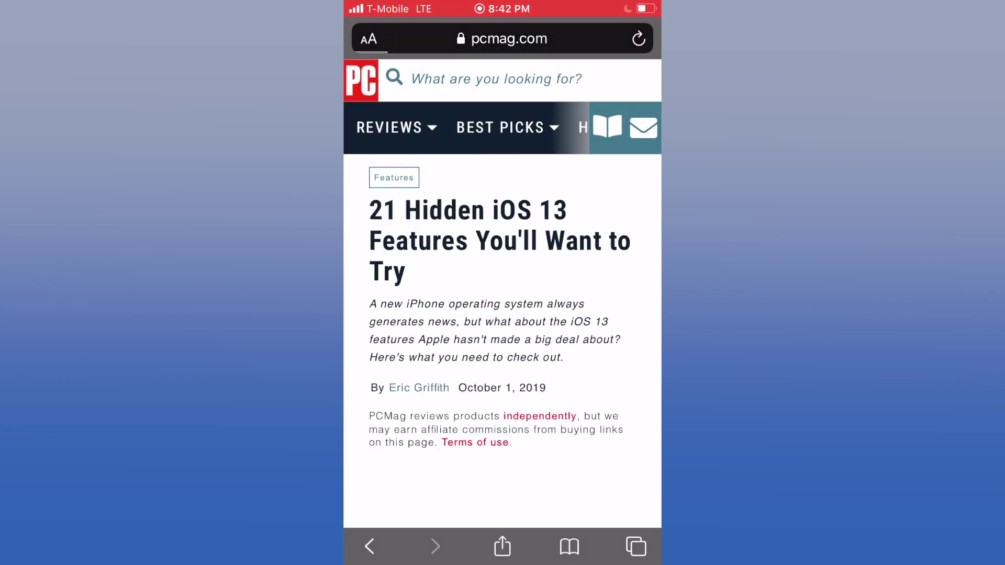
scroll(503, 314, down, 10)
scroll(503, 314, down, 10)
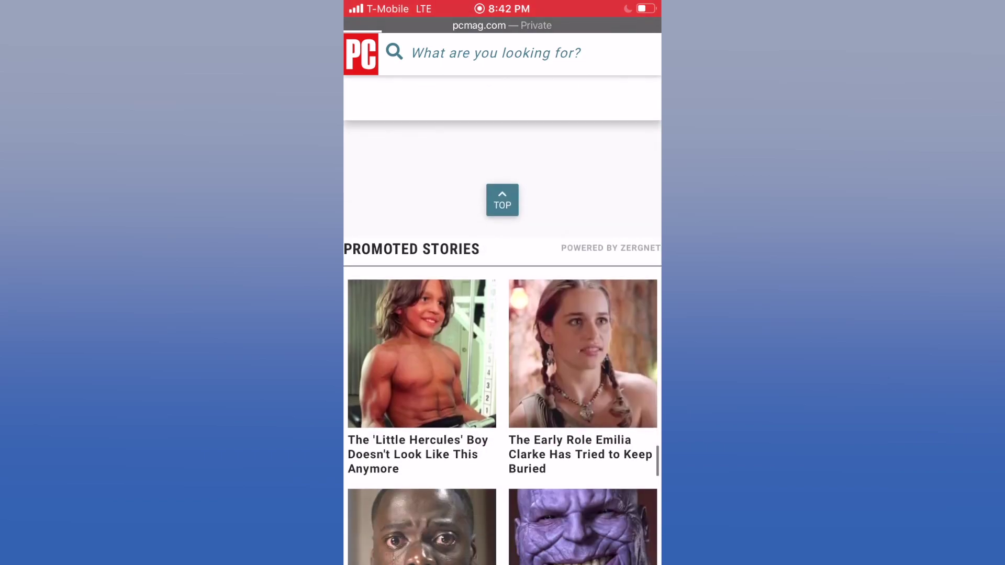
scroll(503, 315, up, 3)
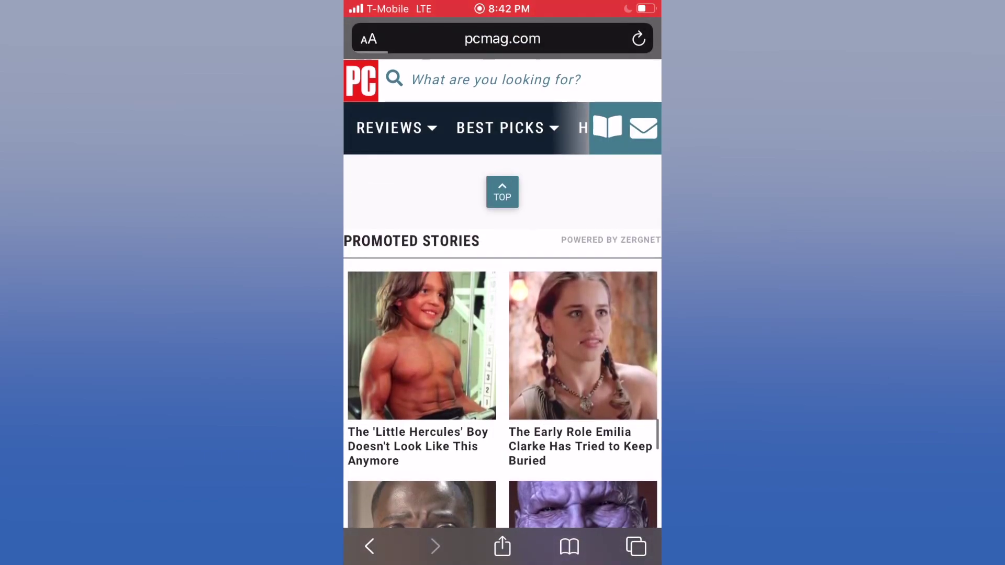
Enable content blockers on the pcmag.com article, recheck the AA menu, and launch AdGuard.
click(368, 38)
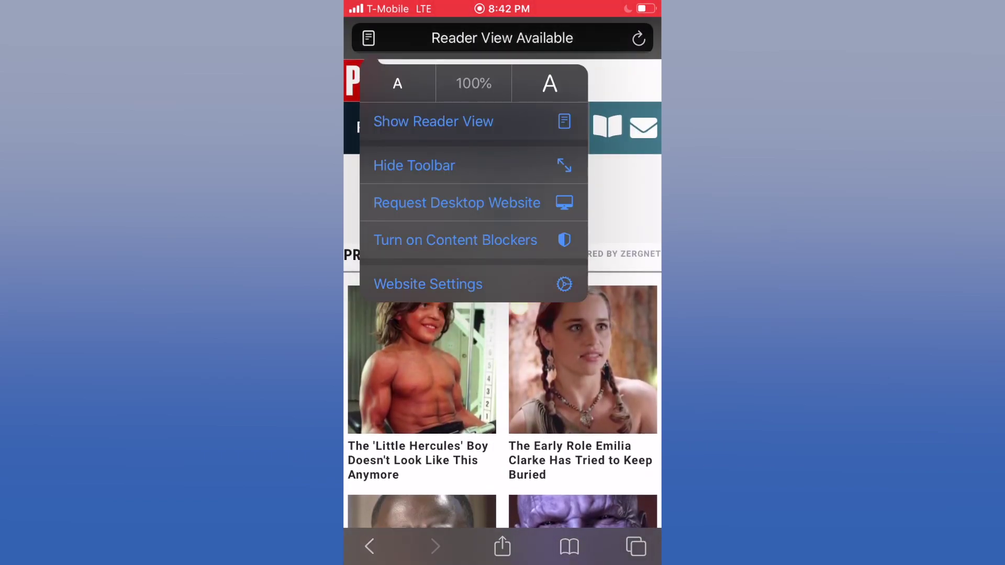
click(456, 203)
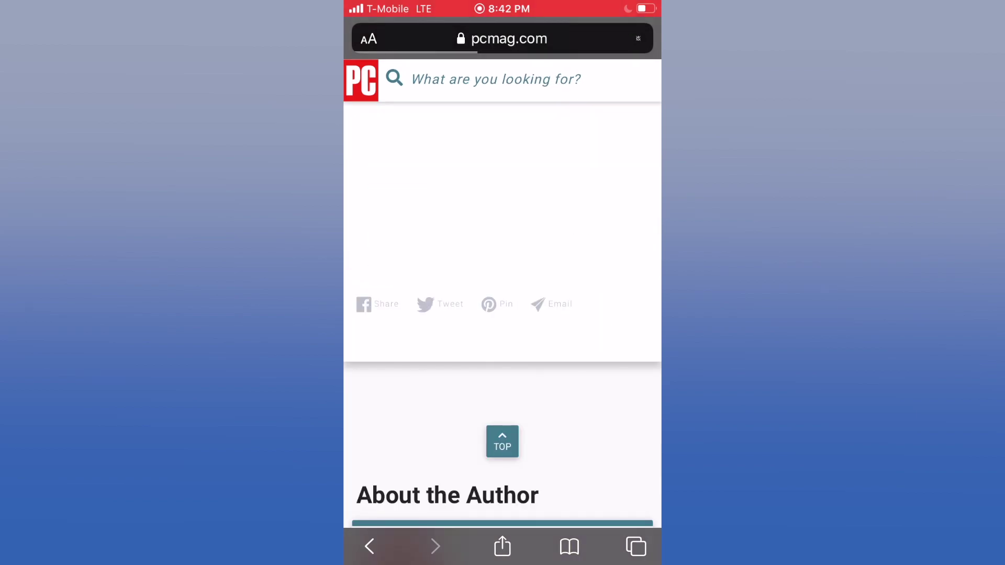
scroll(502, 314, down, 5)
scroll(503, 314, up, 3)
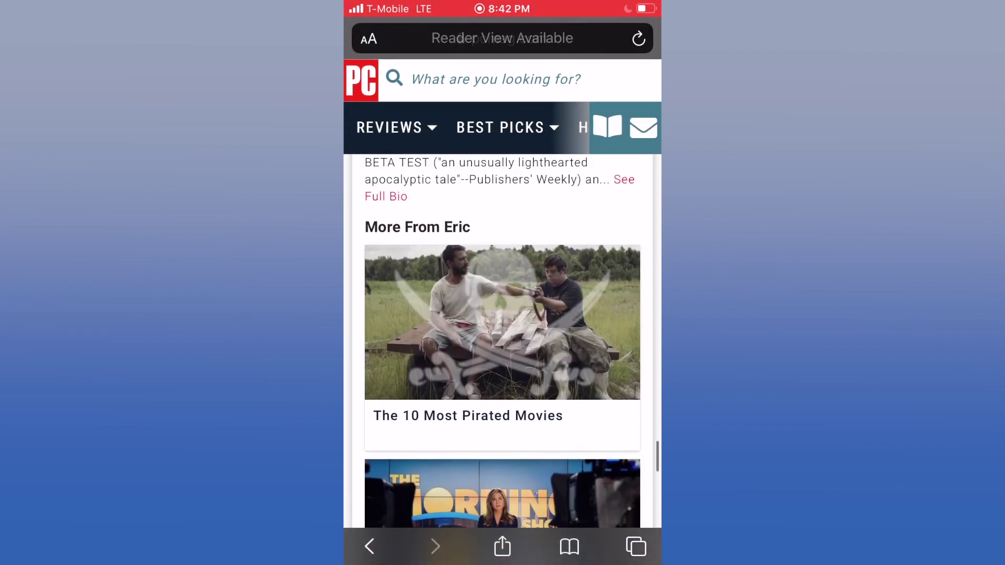
scroll(504, 314, down, 3)
scroll(503, 314, down, 5)
scroll(503, 315, down, 10)
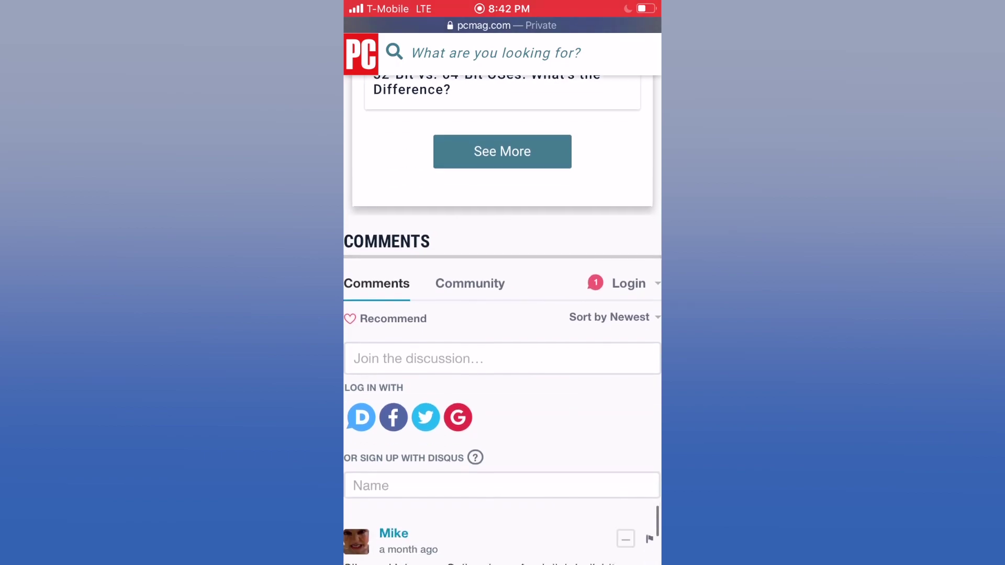
scroll(503, 314, down, 2)
scroll(503, 314, up, 10)
scroll(504, 314, up, 5)
scroll(503, 315, up, 3)
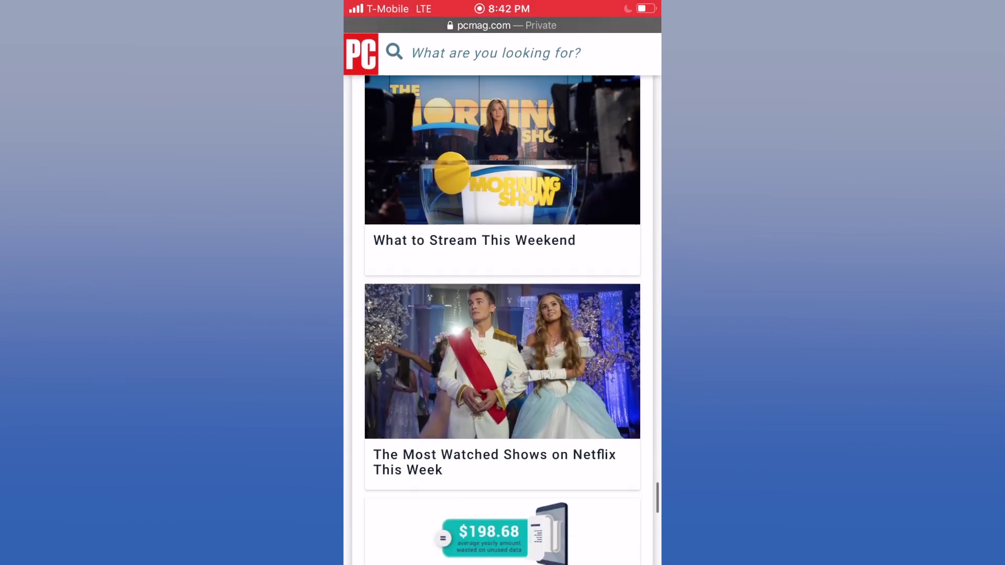
scroll(503, 314, down, 2)
scroll(503, 314, up, 1)
scroll(503, 314, up, 10)
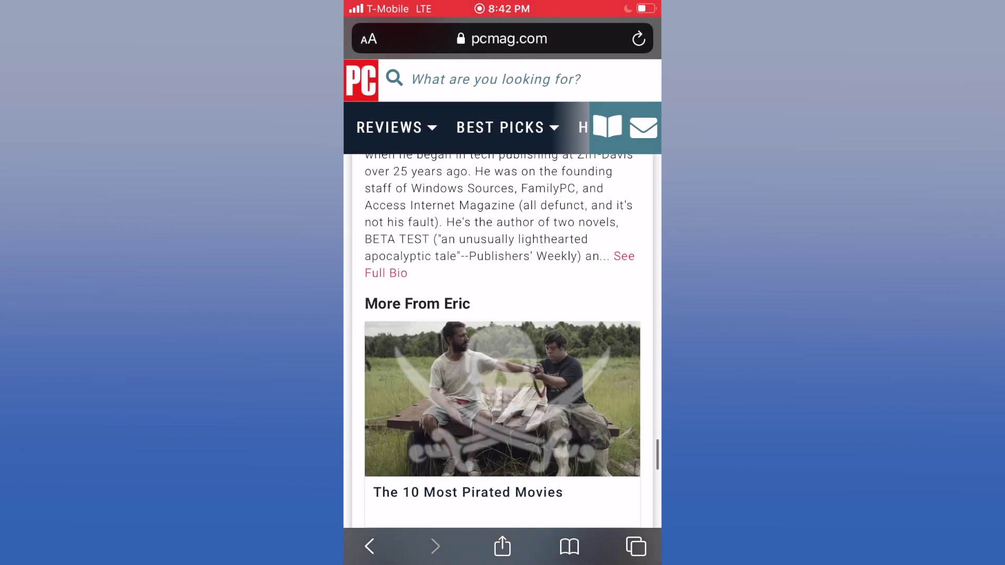
scroll(502, 314, up, 3)
scroll(503, 314, up, 4)
scroll(503, 314, up, 3)
scroll(502, 314, up, 2)
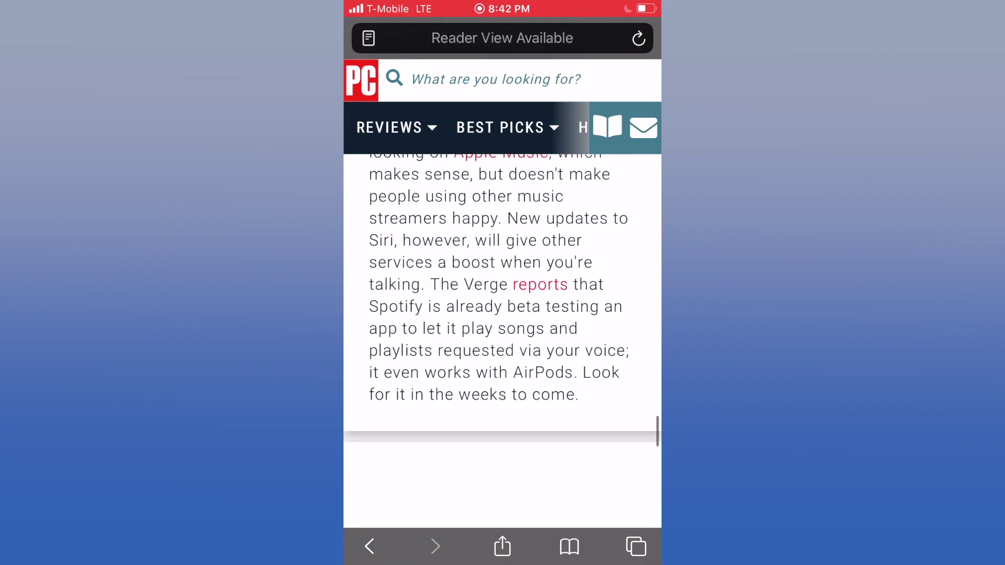
scroll(503, 315, up, 1)
click(368, 38)
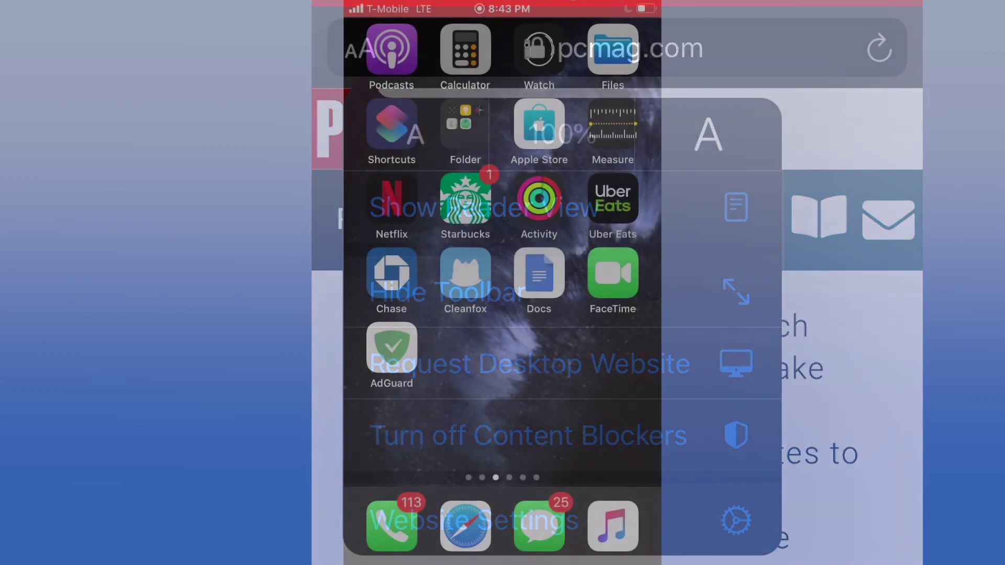
click(393, 344)
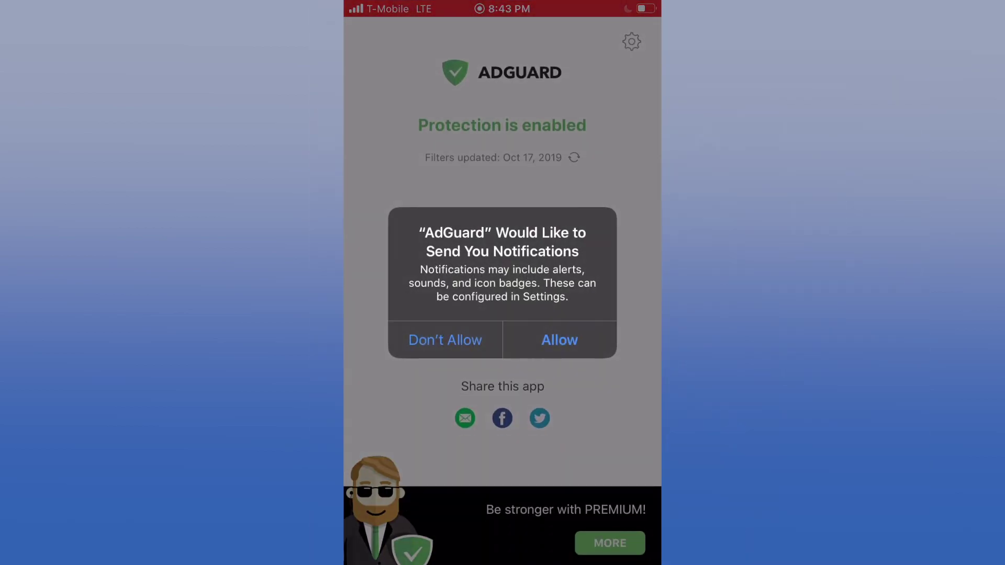
Answer AdGuard's "Would Like to Send You Notifications" alert.
click(560, 340)
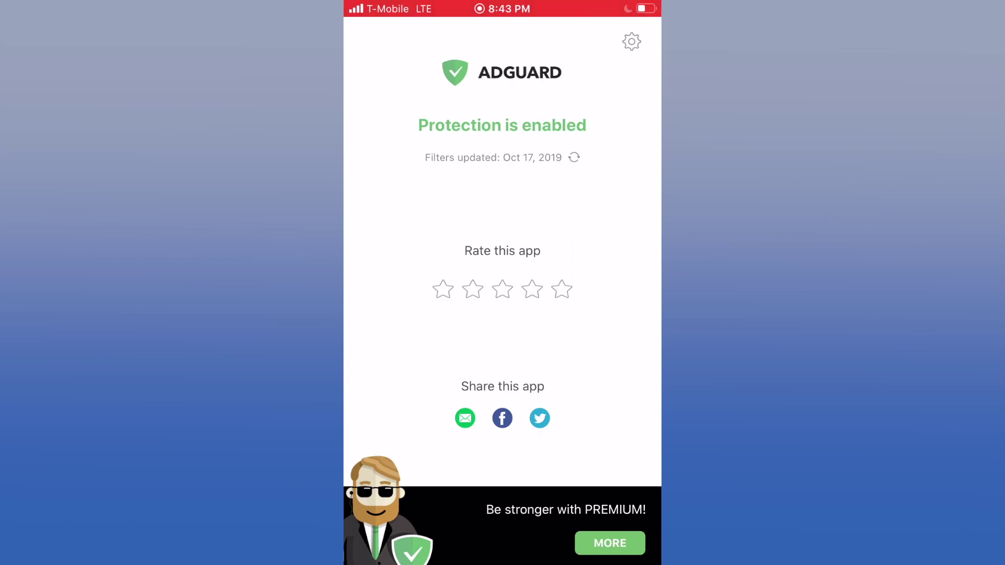